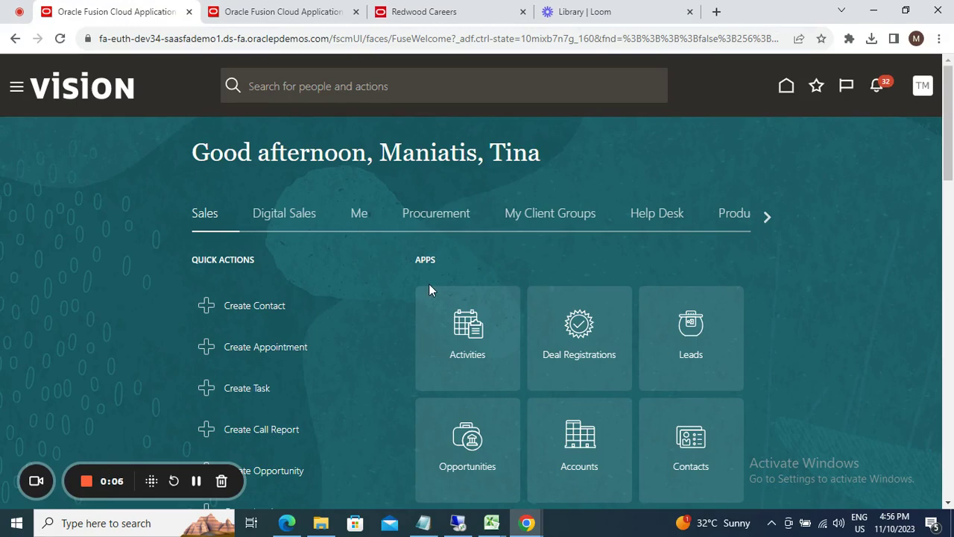
Step: On the Redwood careers site, search job listings for 'HR Operations Manager'
{"action": "left_click", "coordinate": [434, 15]}
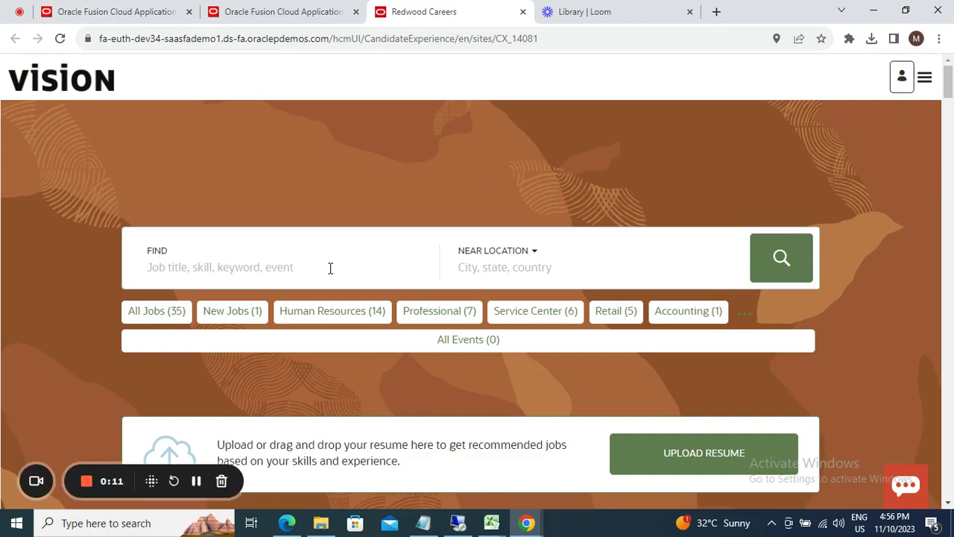
{"action": "left_click", "coordinate": [291, 273]}
{"action": "type", "text": "h"}
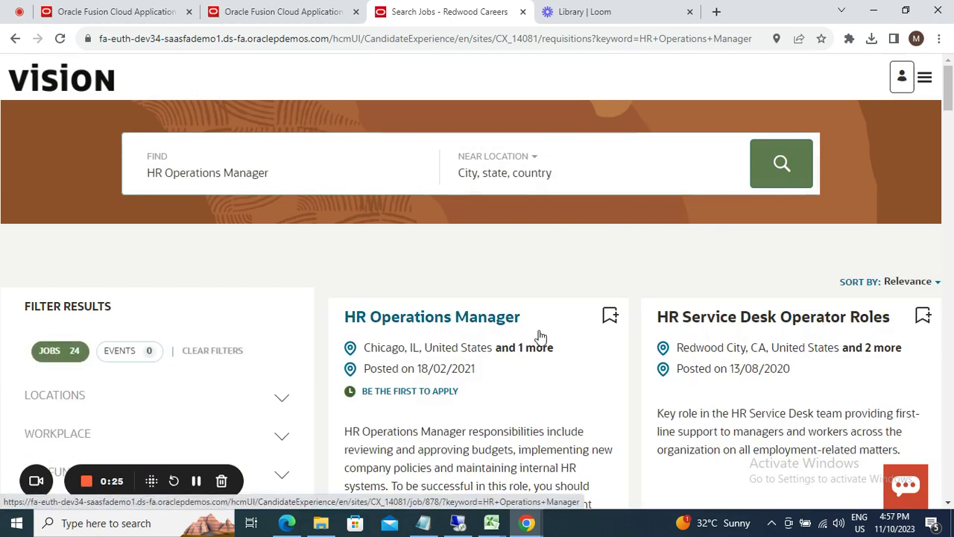
Step: Open job 819 (HR Service Desk Operator Roles) and scroll to its Job Info locations
{"action": "left_click", "coordinate": [711, 329]}
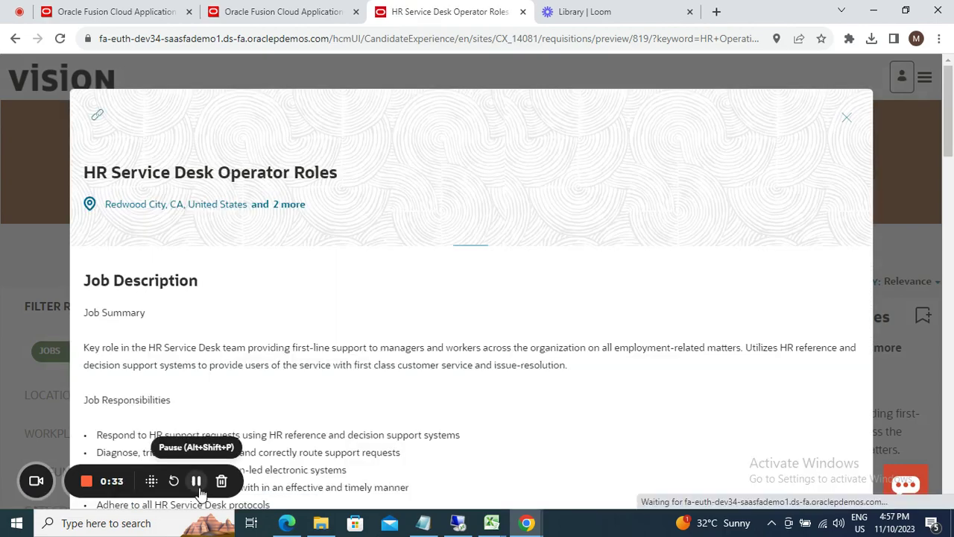
{"action": "left_click_drag", "start_coordinate": [949, 149], "coordinate": [950, 395]}
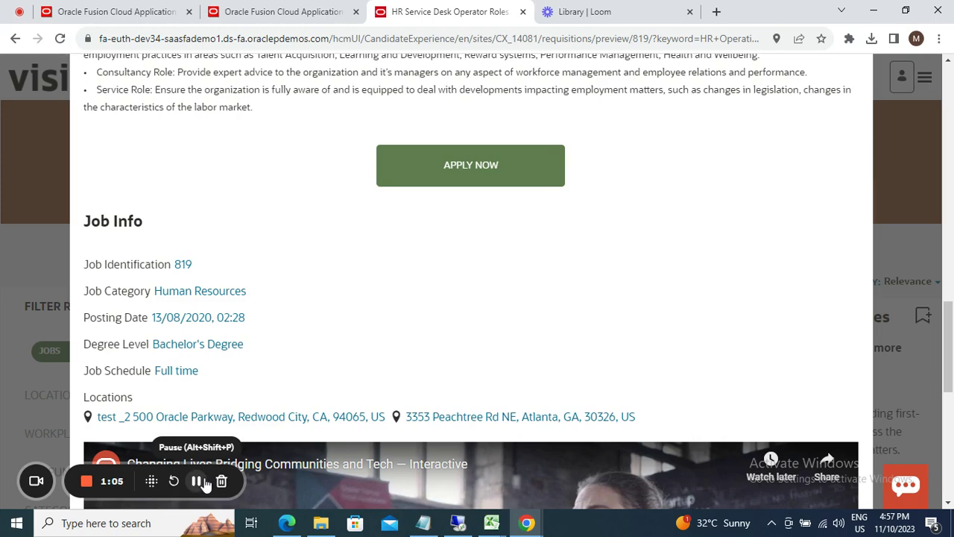
Step: Return to the Fusion home page and open Setup and Maintenance from the avatar menu
{"action": "left_click", "coordinate": [139, 17]}
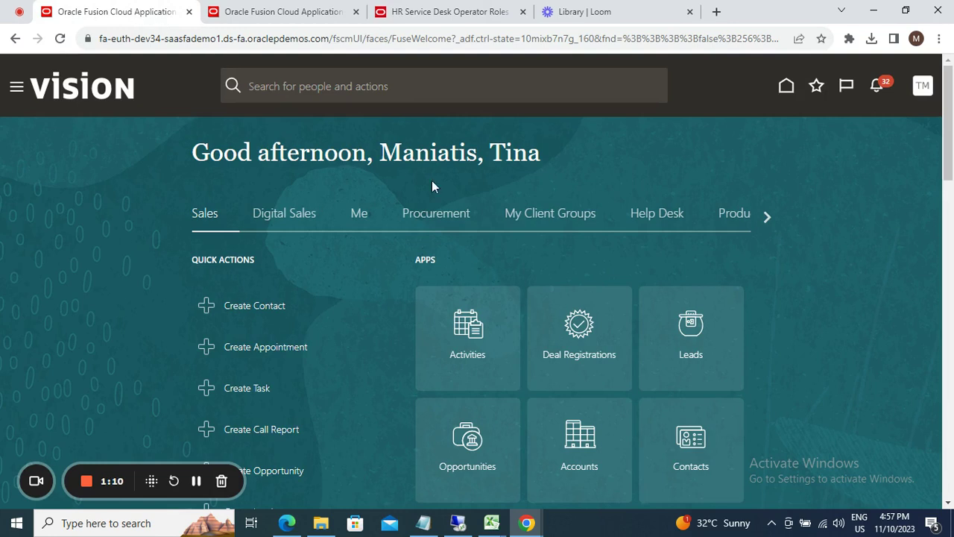
{"action": "left_click", "coordinate": [923, 86]}
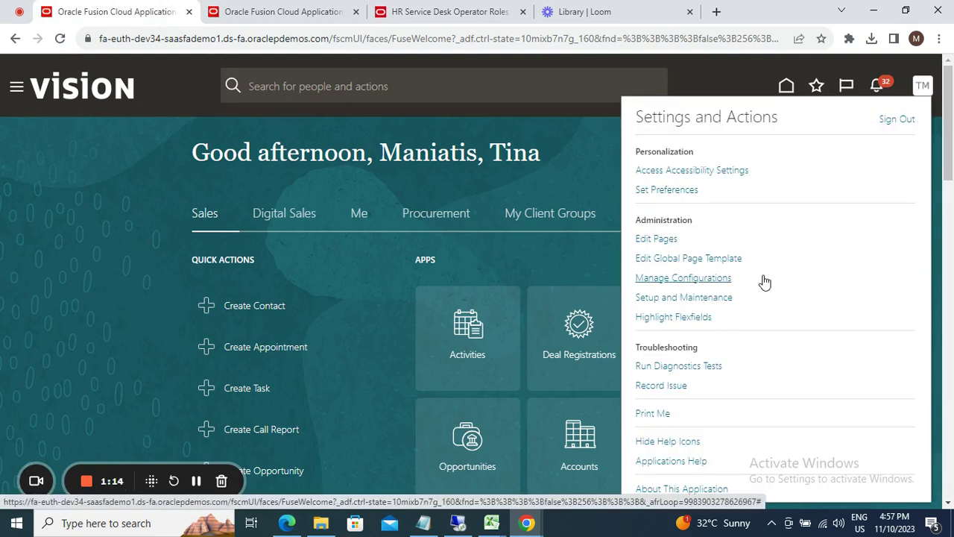
{"action": "left_click", "coordinate": [713, 299]}
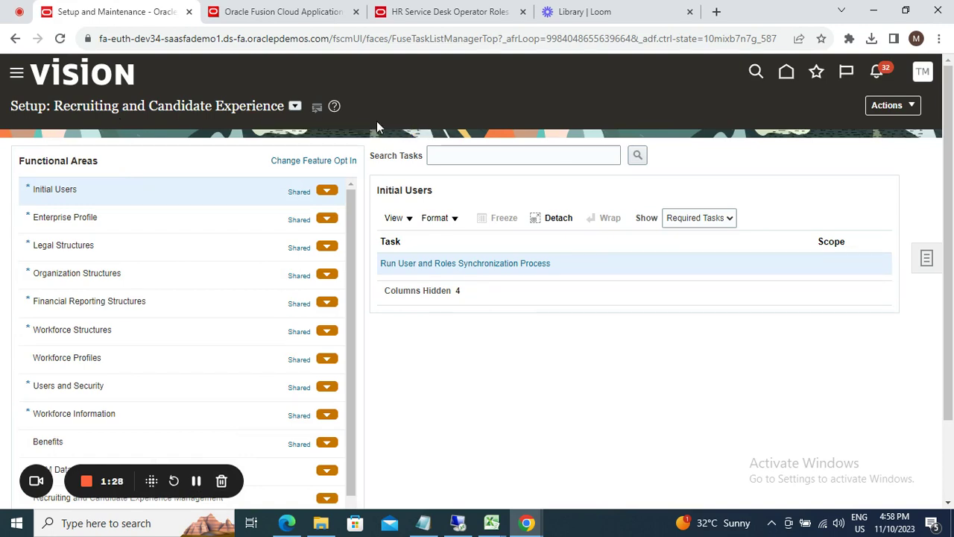
Step: Search the setup tasks for 'location' and select Manage Locations
{"action": "left_click", "coordinate": [442, 156]}
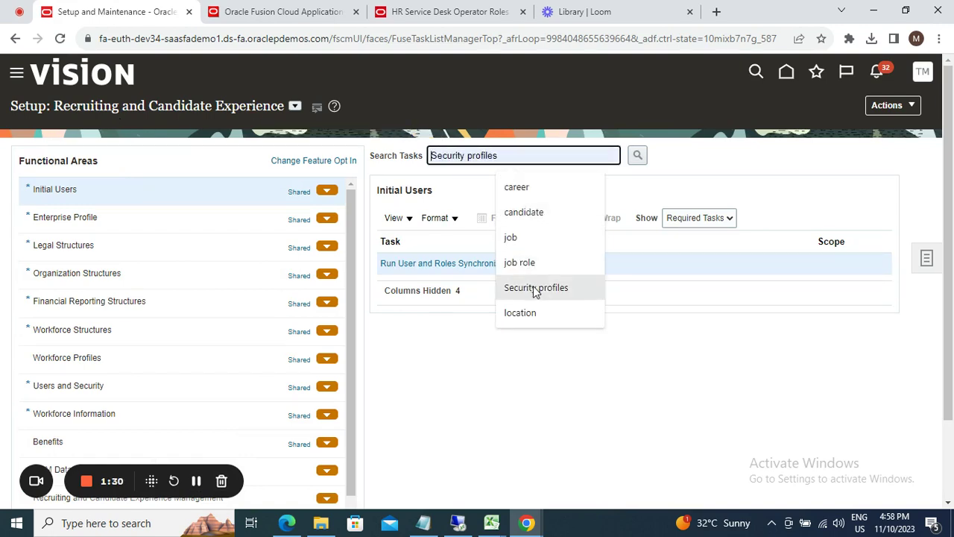
{"action": "left_click", "coordinate": [520, 313]}
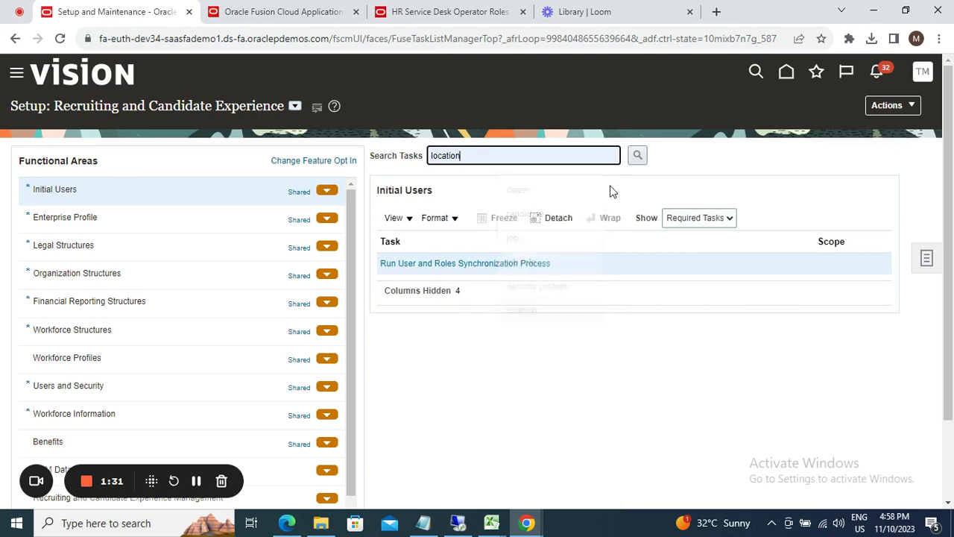
{"action": "left_click", "coordinate": [639, 157]}
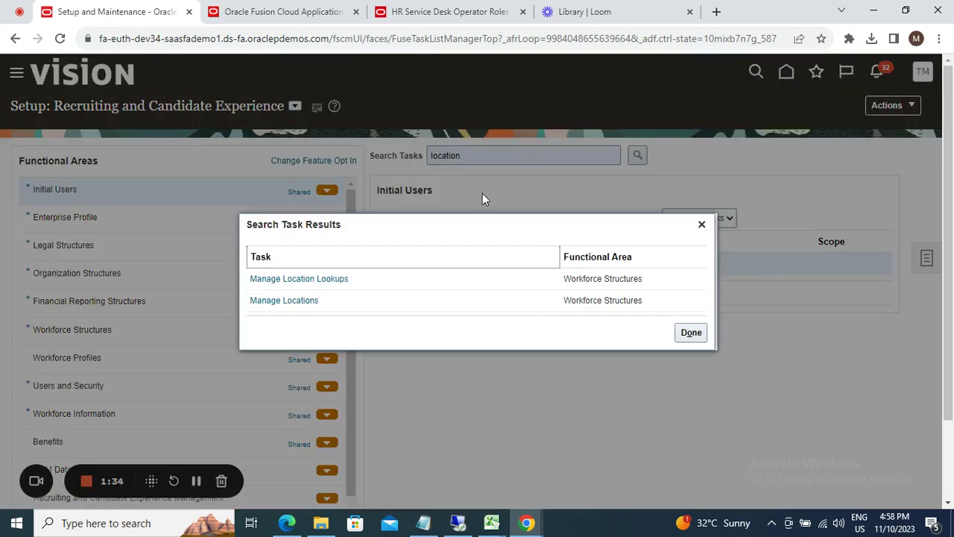
{"action": "left_click", "coordinate": [296, 302]}
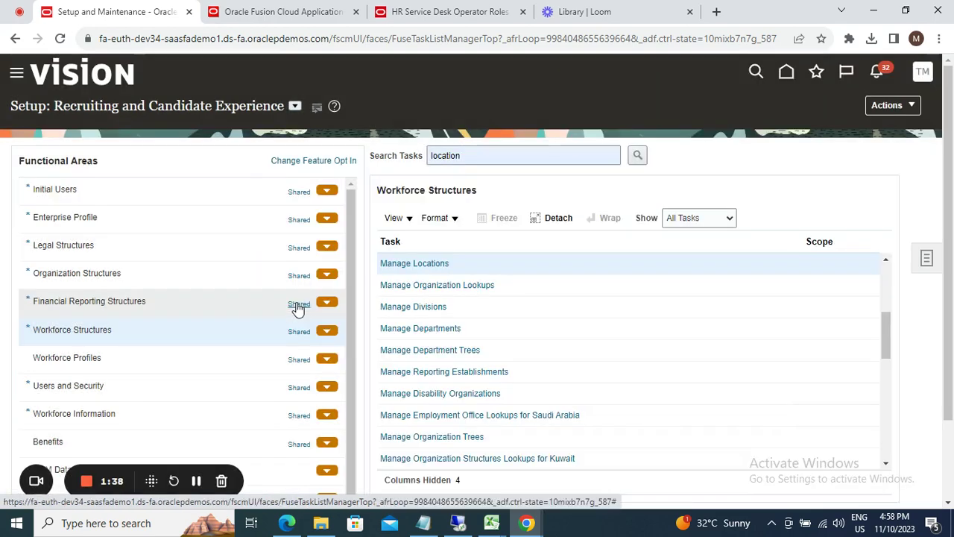
Step: Open Manage Locations and copy 'Atlanta' from job 819's listed address
{"action": "left_click", "coordinate": [425, 266]}
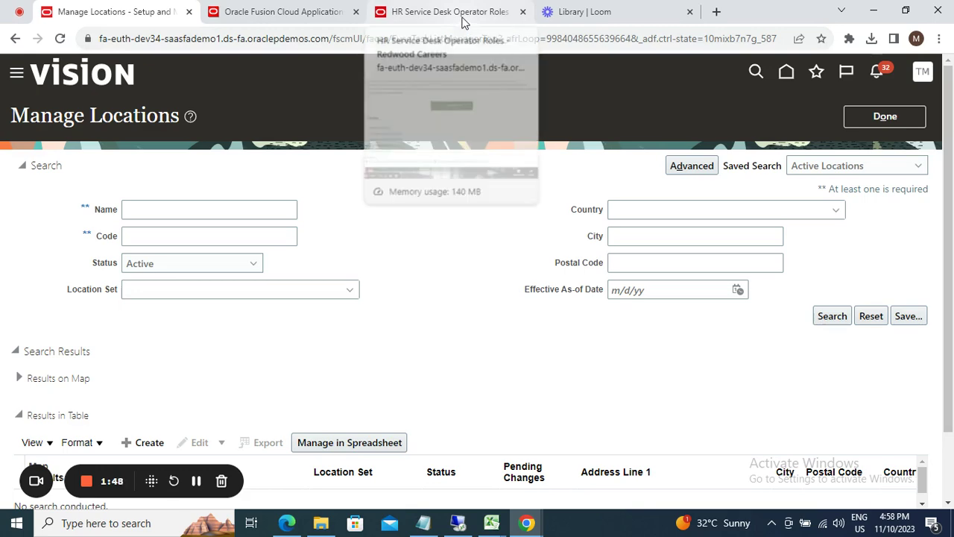
{"action": "left_click", "coordinate": [463, 19]}
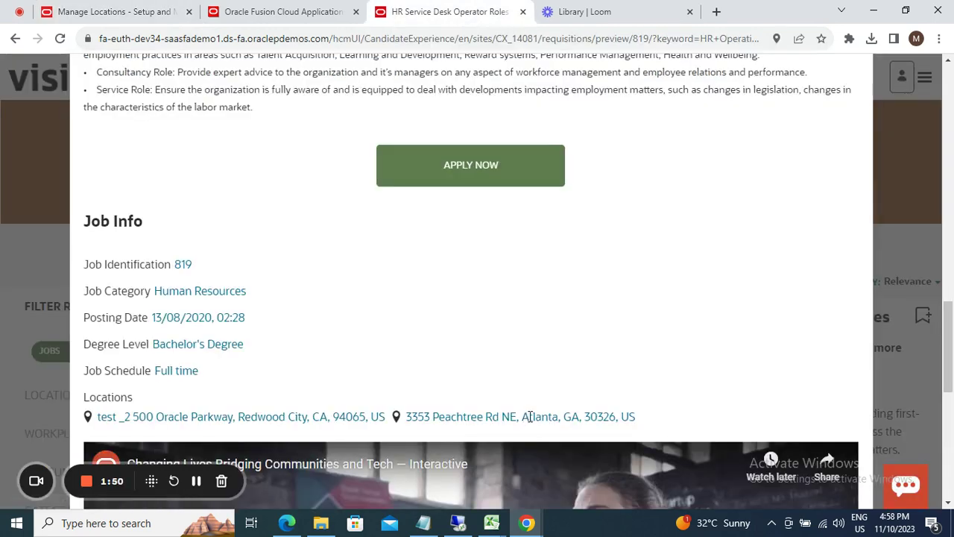
{"action": "left_click_drag", "start_coordinate": [524, 418], "coordinate": [559, 419]}
{"action": "key", "text": "ctrl+c"}
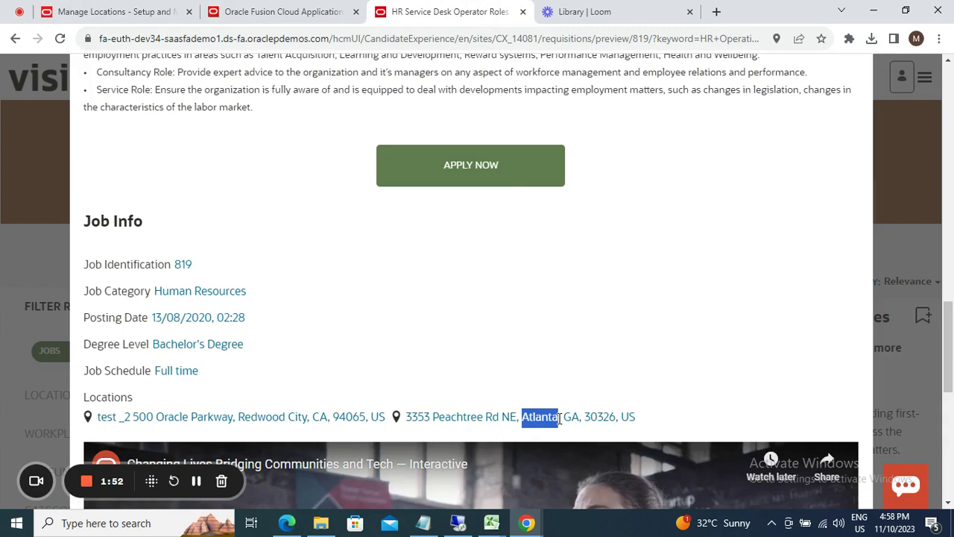
{"action": "left_click", "coordinate": [133, 12]}
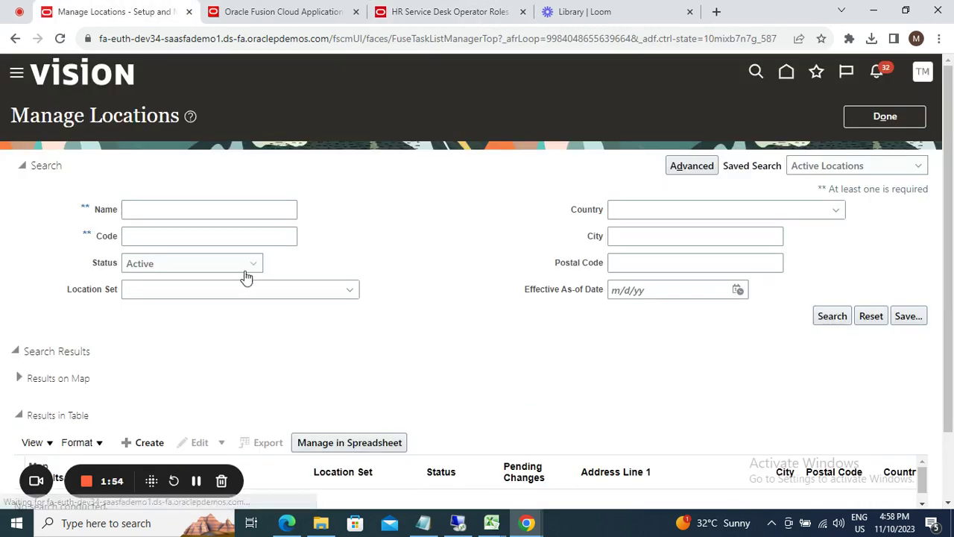
Step: Search active locations named Atlanta and open the Edit menu for E360USLOC005
{"action": "left_click", "coordinate": [251, 209]}
{"action": "key", "text": "ctrl+v"}
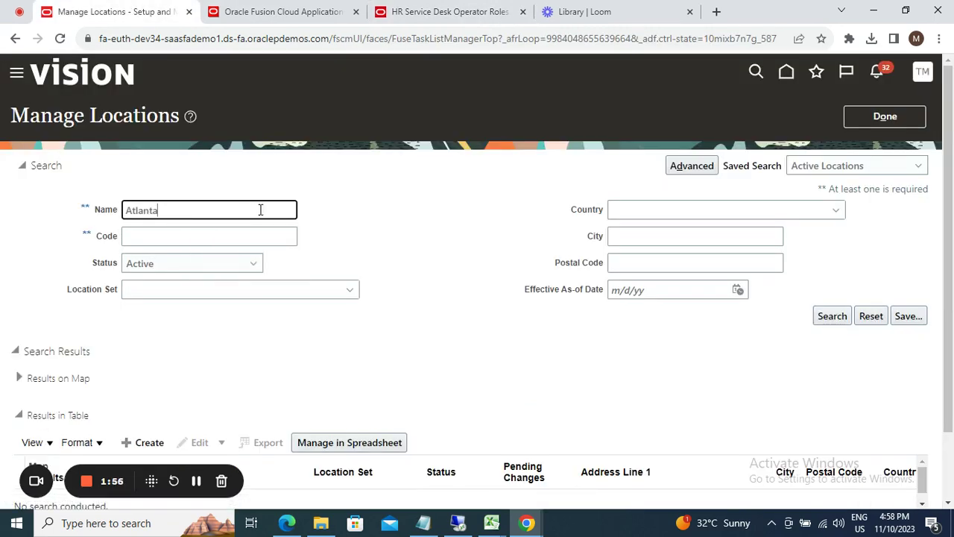
{"action": "left_click", "coordinate": [830, 317]}
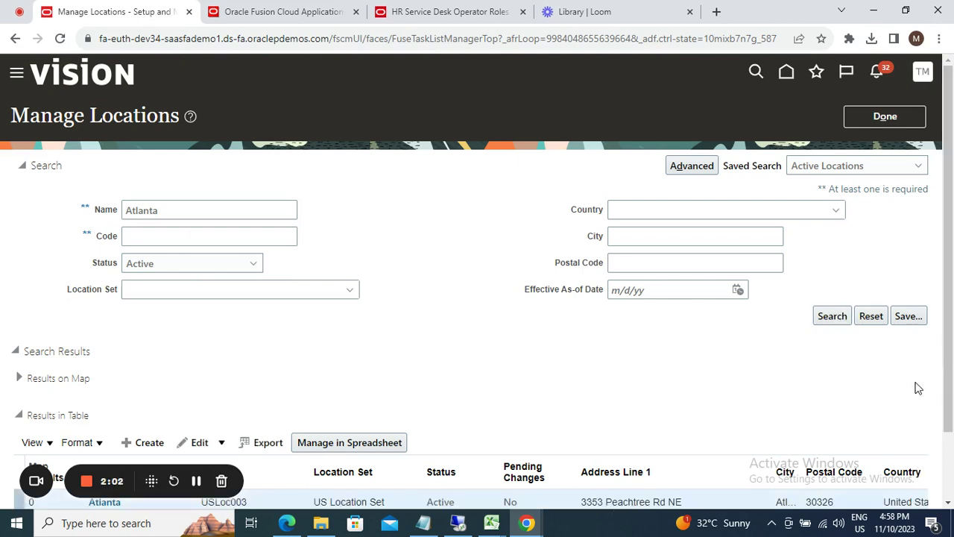
{"action": "left_click_drag", "start_coordinate": [952, 382], "coordinate": [952, 393]}
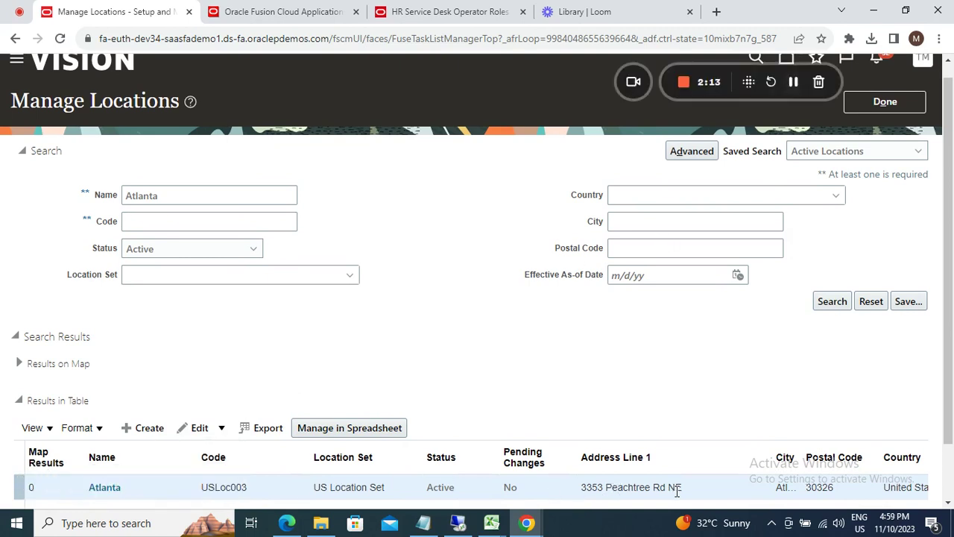
{"action": "scroll", "coordinate": [188, 432], "scroll_direction": "down", "scroll_amount": 1}
{"action": "left_click", "coordinate": [197, 403]}
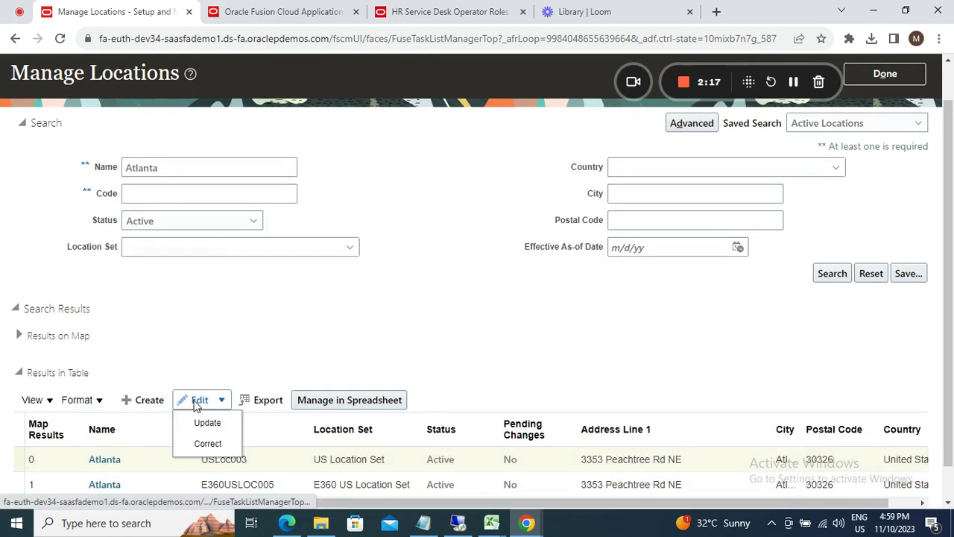
{"action": "left_click", "coordinate": [201, 444]}
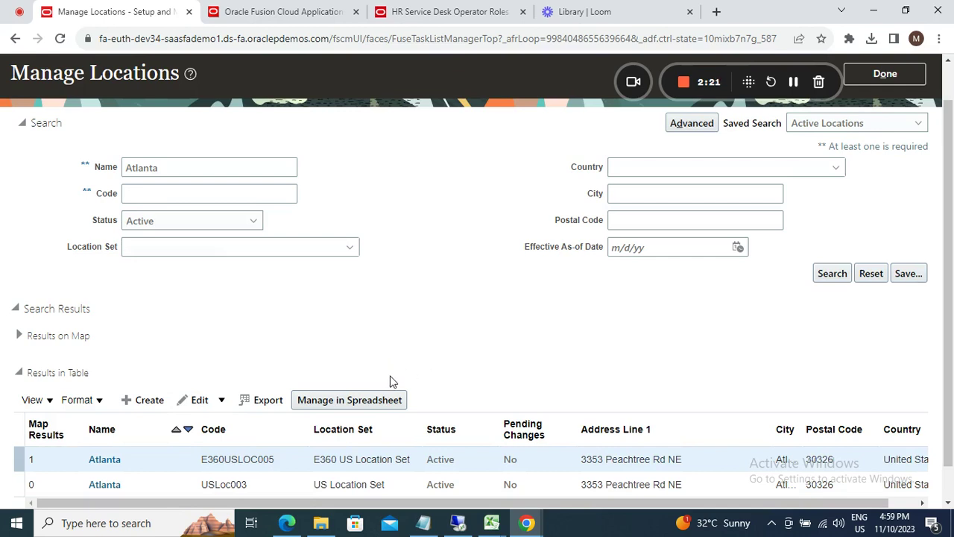
{"action": "left_click", "coordinate": [201, 400]}
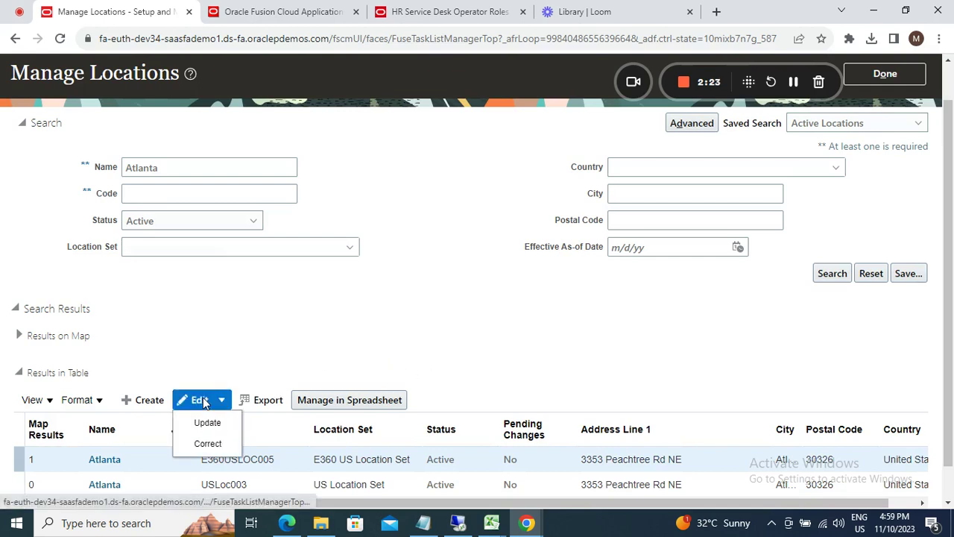
{"action": "left_click", "coordinate": [206, 443]}
{"action": "mouse_move", "coordinate": [213, 429]}
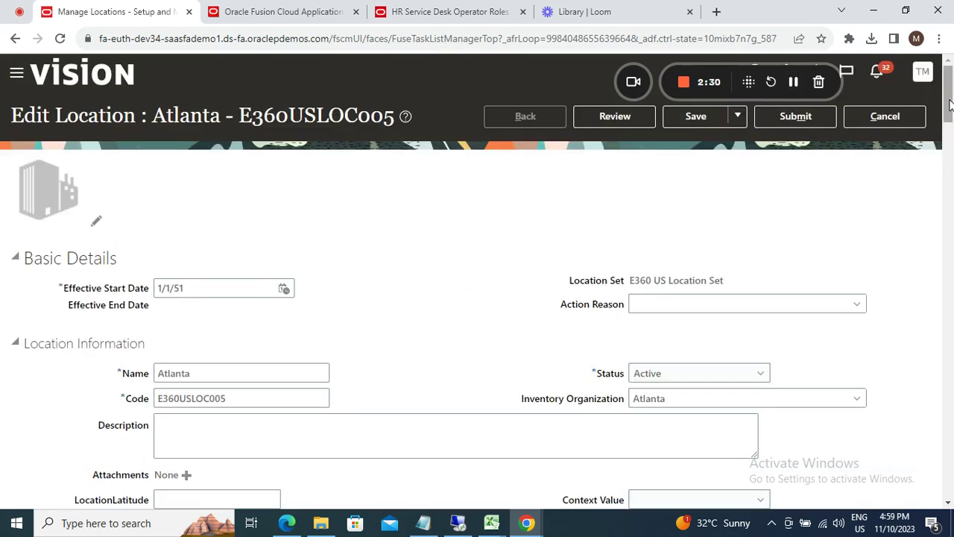
{"action": "left_click_drag", "start_coordinate": [950, 104], "coordinate": [951, 155]}
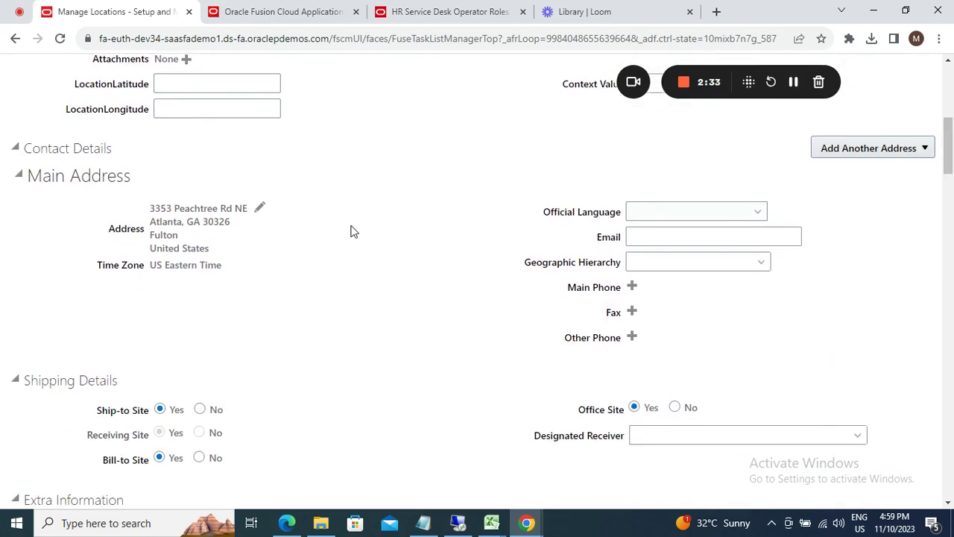
{"action": "left_click", "coordinate": [258, 208]}
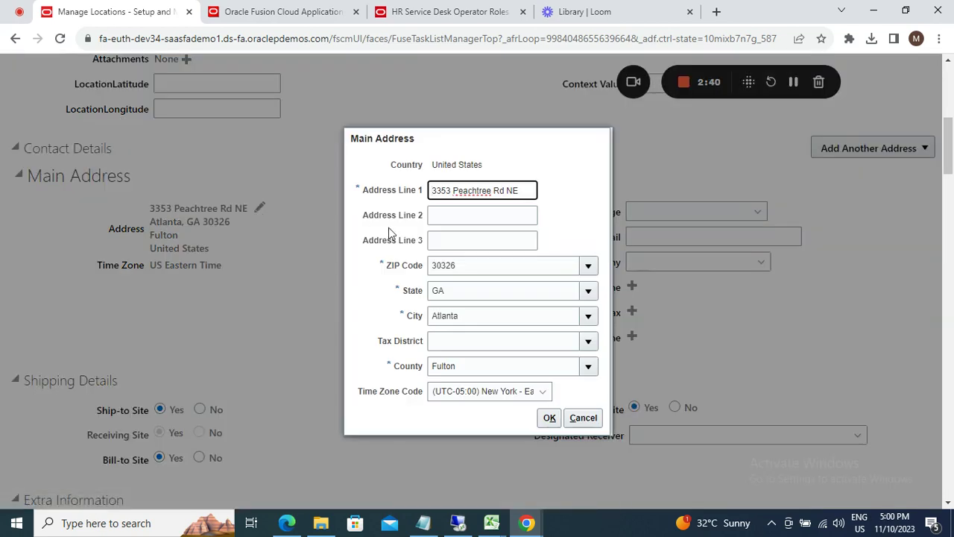
{"action": "left_click", "coordinate": [447, 192]}
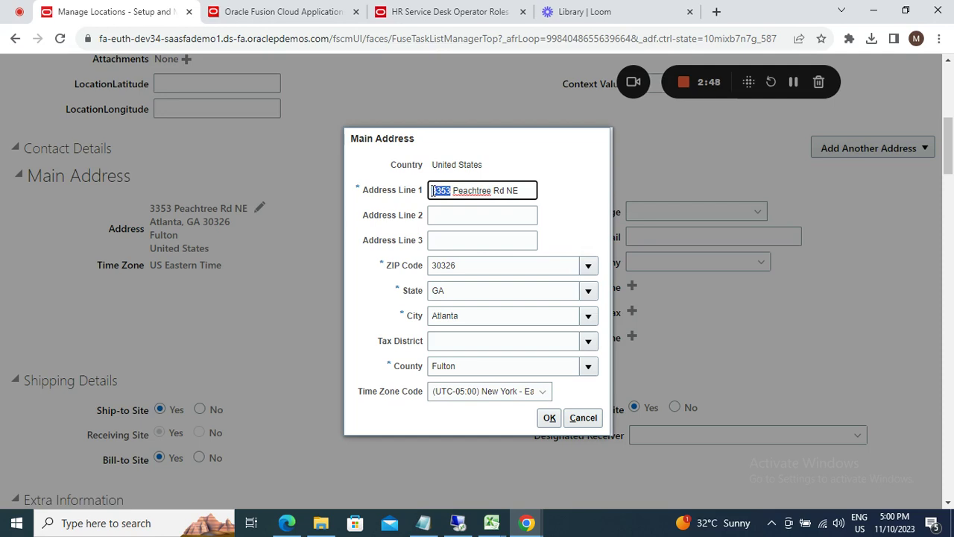
{"action": "type", "text": "1"}
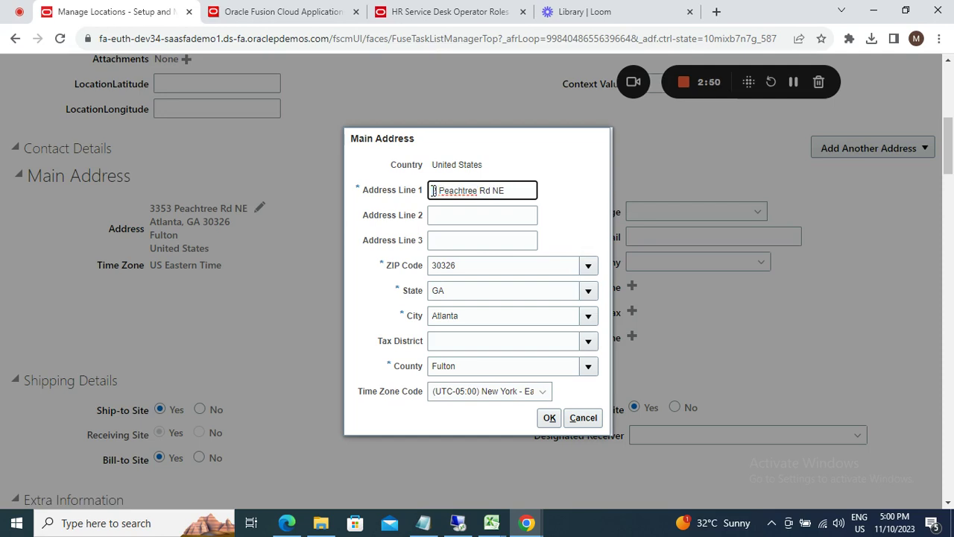
{"action": "type", "text": "23"}
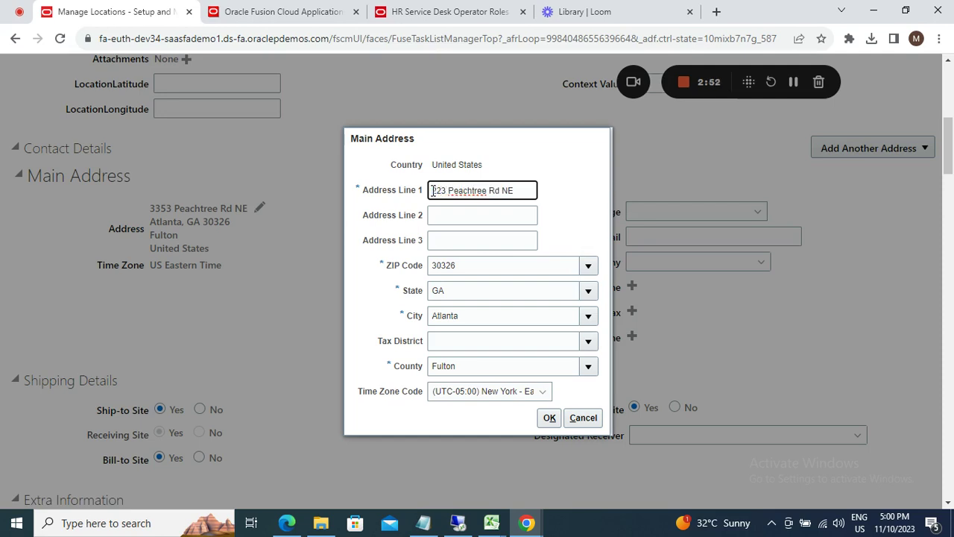
{"action": "left_click", "coordinate": [548, 420]}
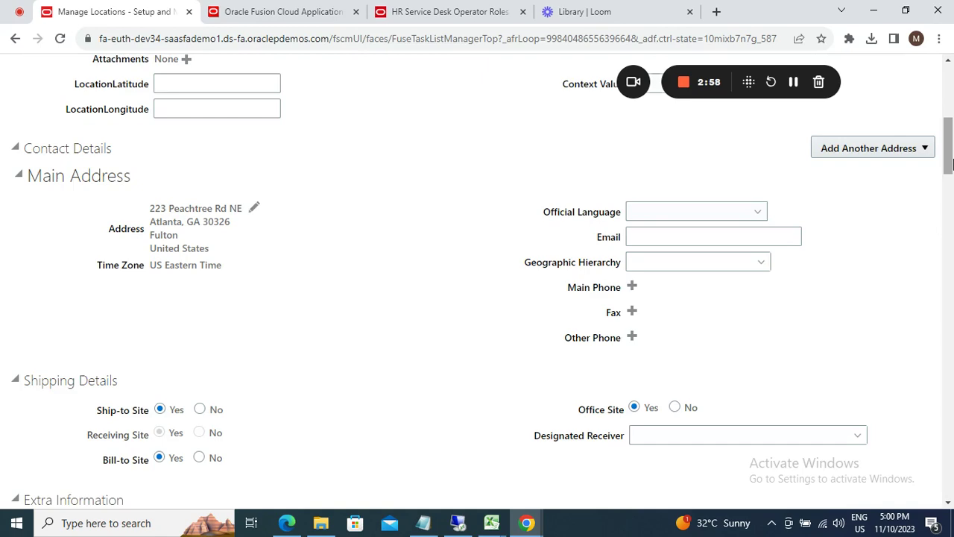
{"action": "left_click_drag", "start_coordinate": [951, 159], "coordinate": [950, 105]}
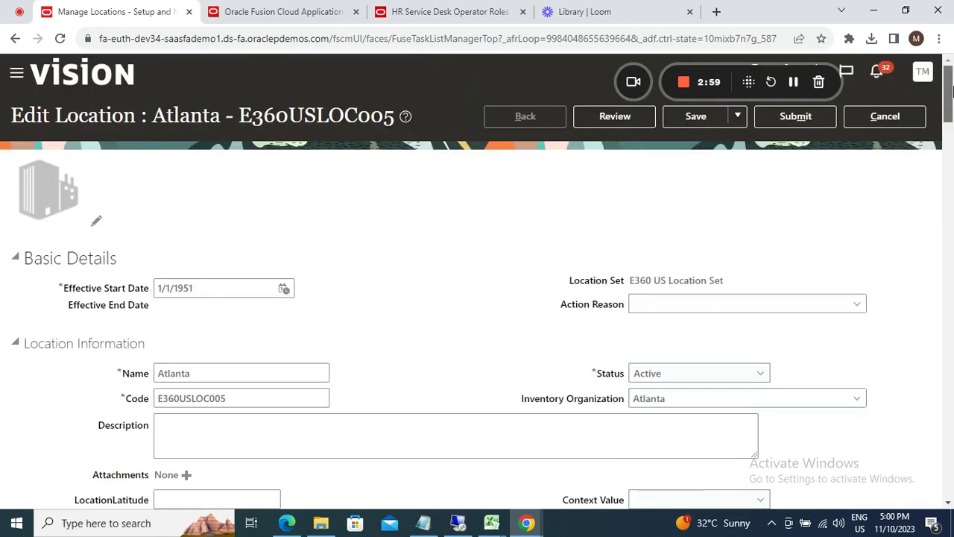
Step: Save the Atlanta location correction, then submit it and confirm the warning
{"action": "left_click", "coordinate": [695, 127]}
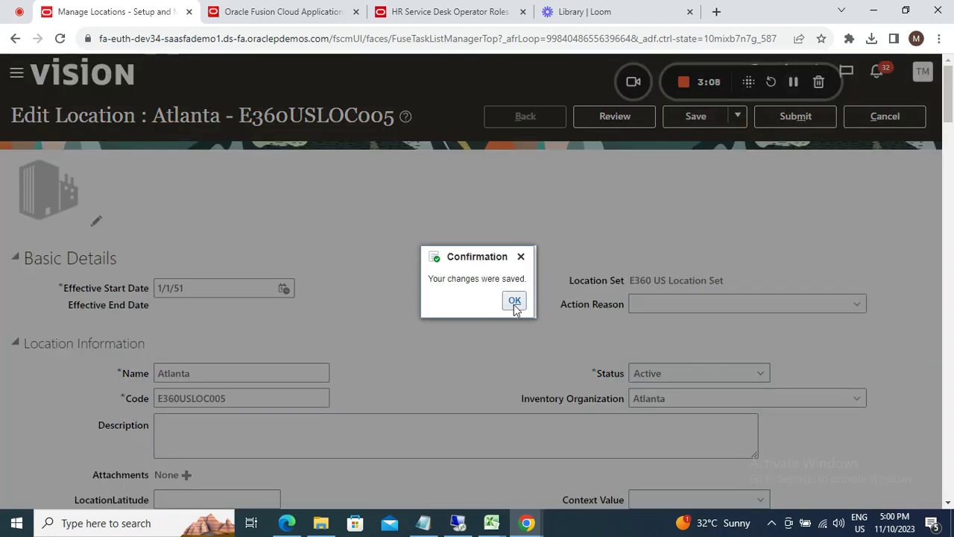
{"action": "left_click", "coordinate": [515, 301]}
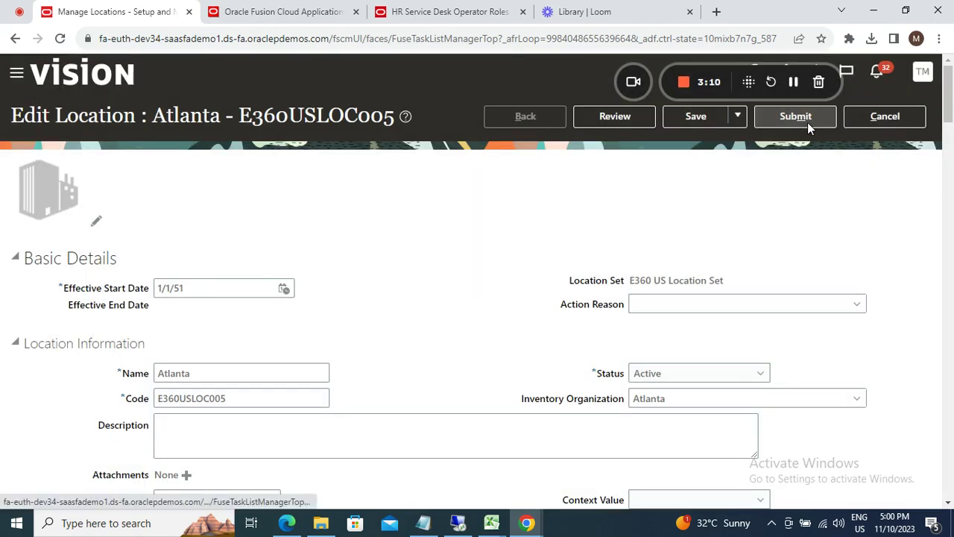
{"action": "left_click", "coordinate": [809, 126]}
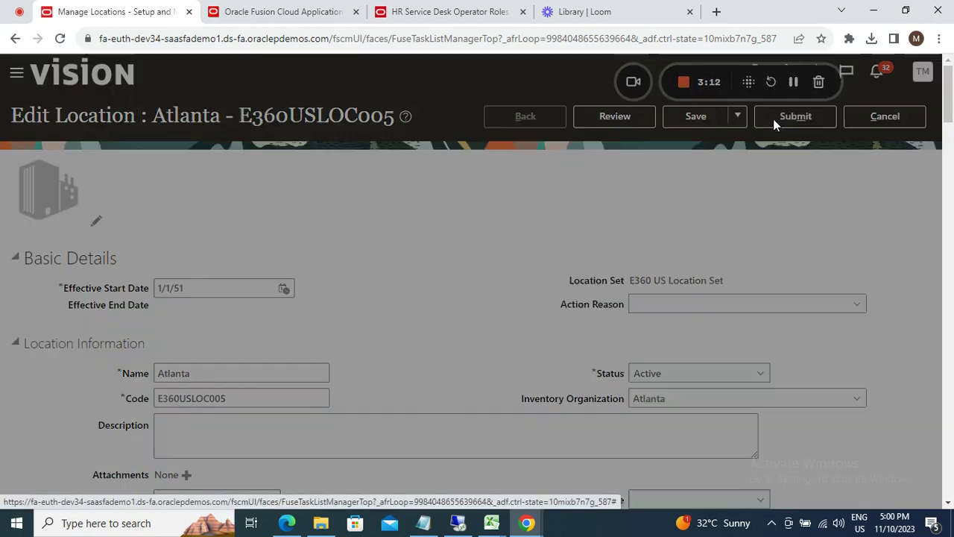
{"action": "left_click", "coordinate": [573, 300]}
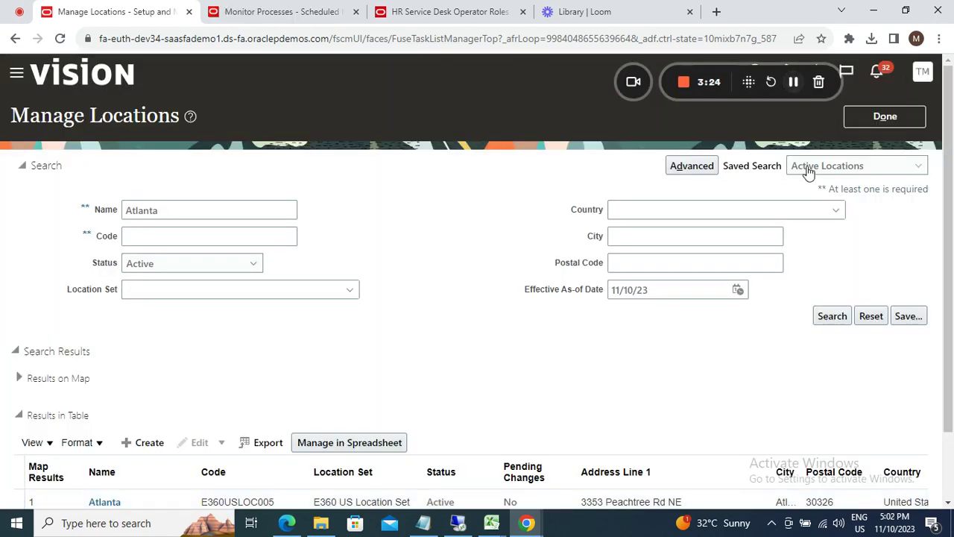
Step: Finish Manage Locations and recheck job 819's locations by reopening the posting
{"action": "left_click", "coordinate": [871, 123]}
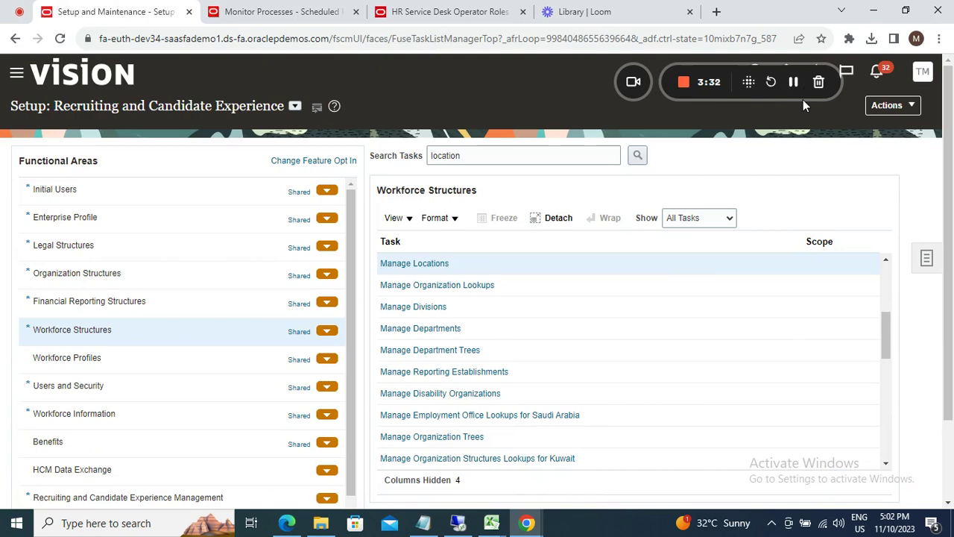
{"action": "left_click", "coordinate": [457, 11]}
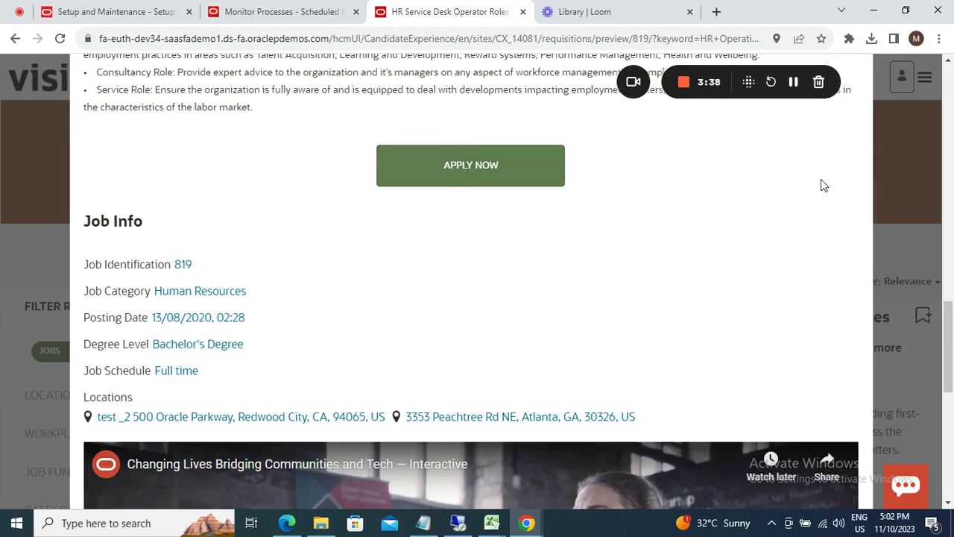
{"action": "left_click", "coordinate": [951, 77]}
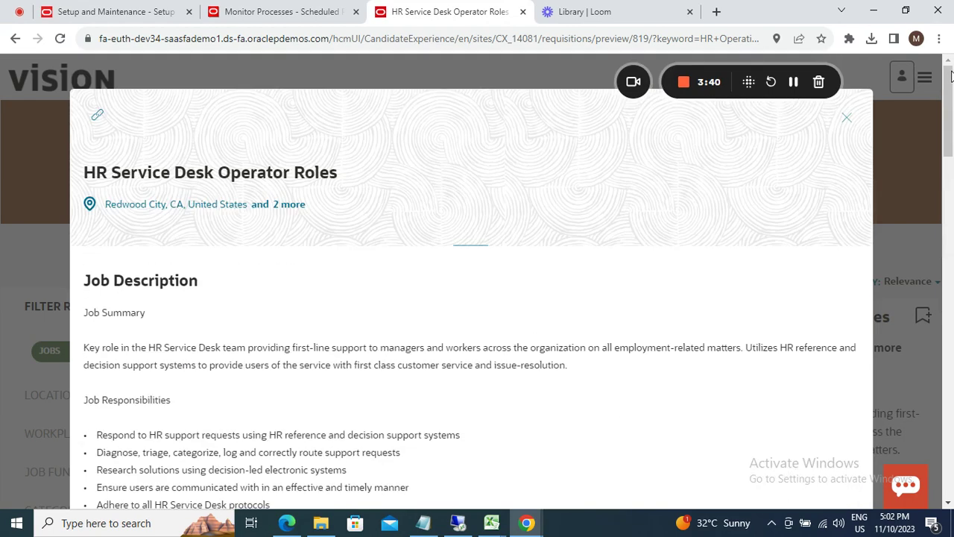
{"action": "left_click", "coordinate": [845, 122]}
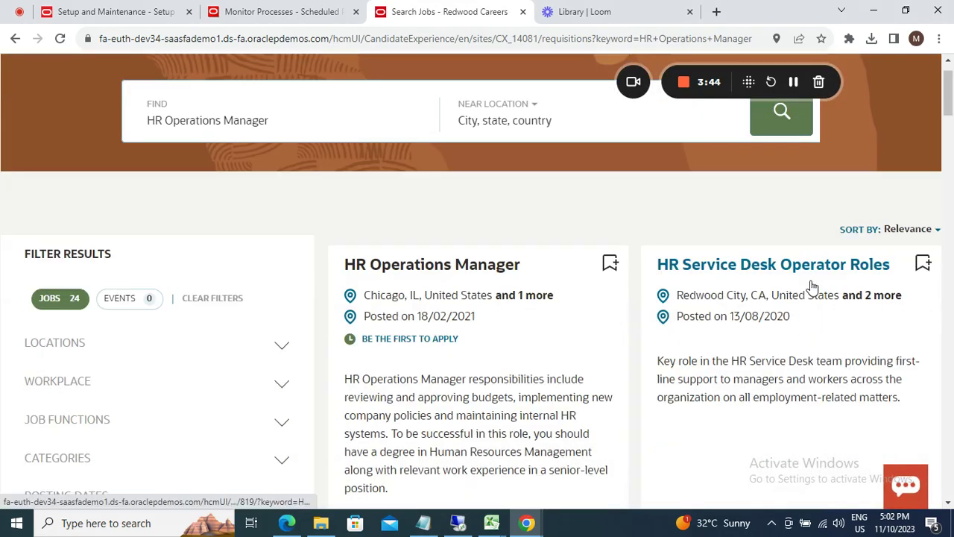
{"action": "left_click", "coordinate": [809, 269]}
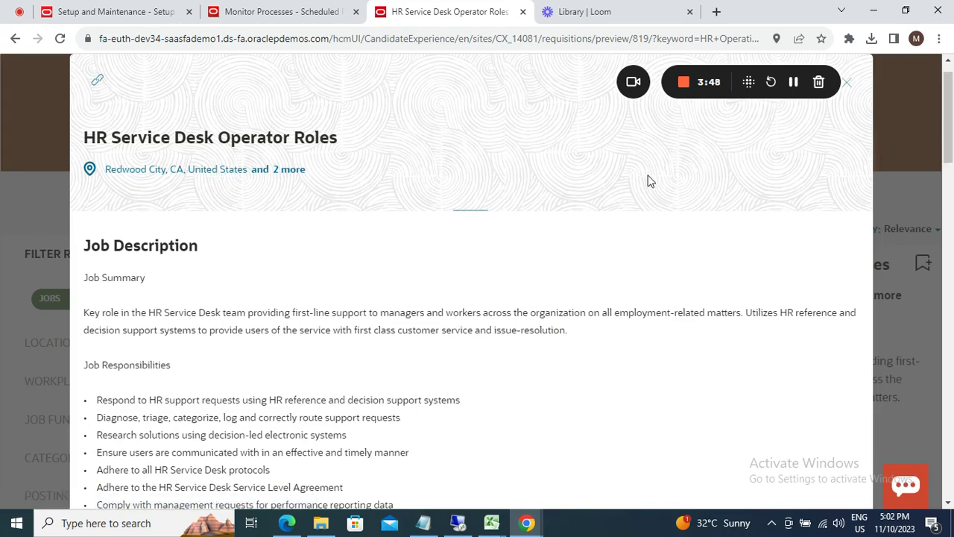
{"action": "left_click", "coordinate": [305, 18]}
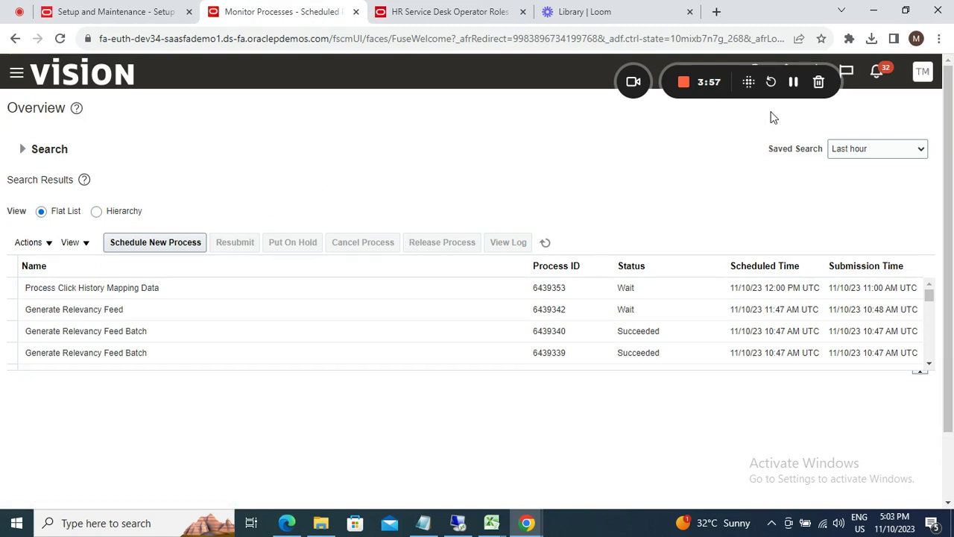
Step: Refresh the Monitor Processes list to check the Generate Relevancy Feed runs
{"action": "left_click", "coordinate": [545, 244]}
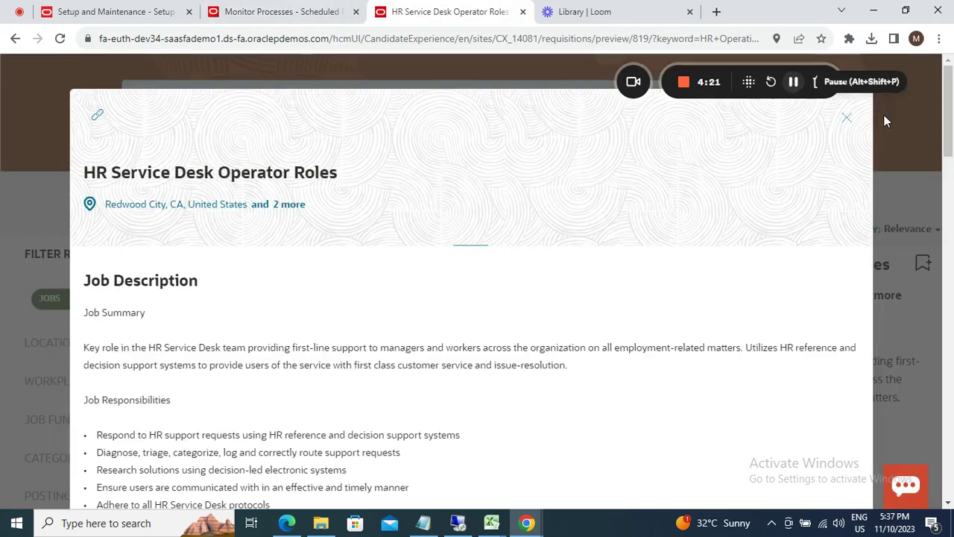
{"action": "left_click_drag", "start_coordinate": [950, 148], "coordinate": [950, 395]}
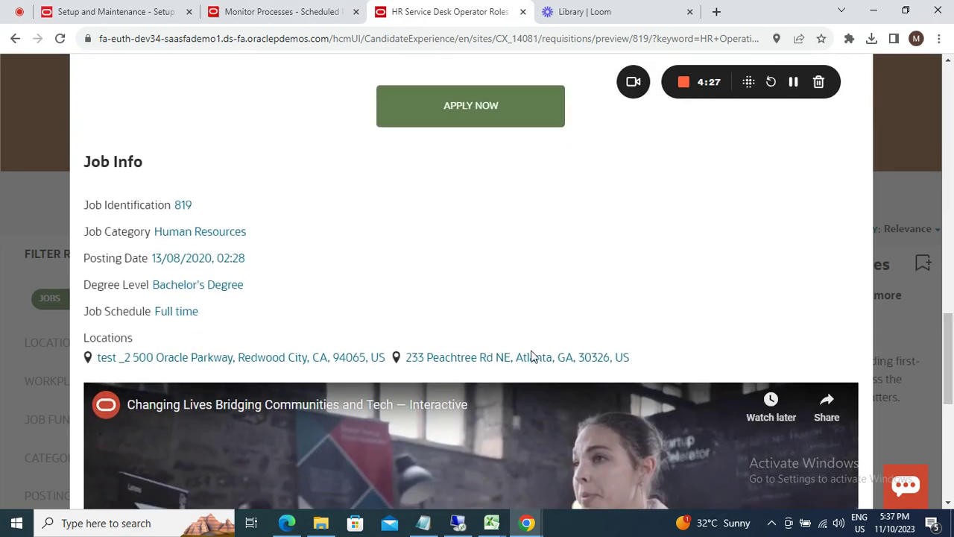